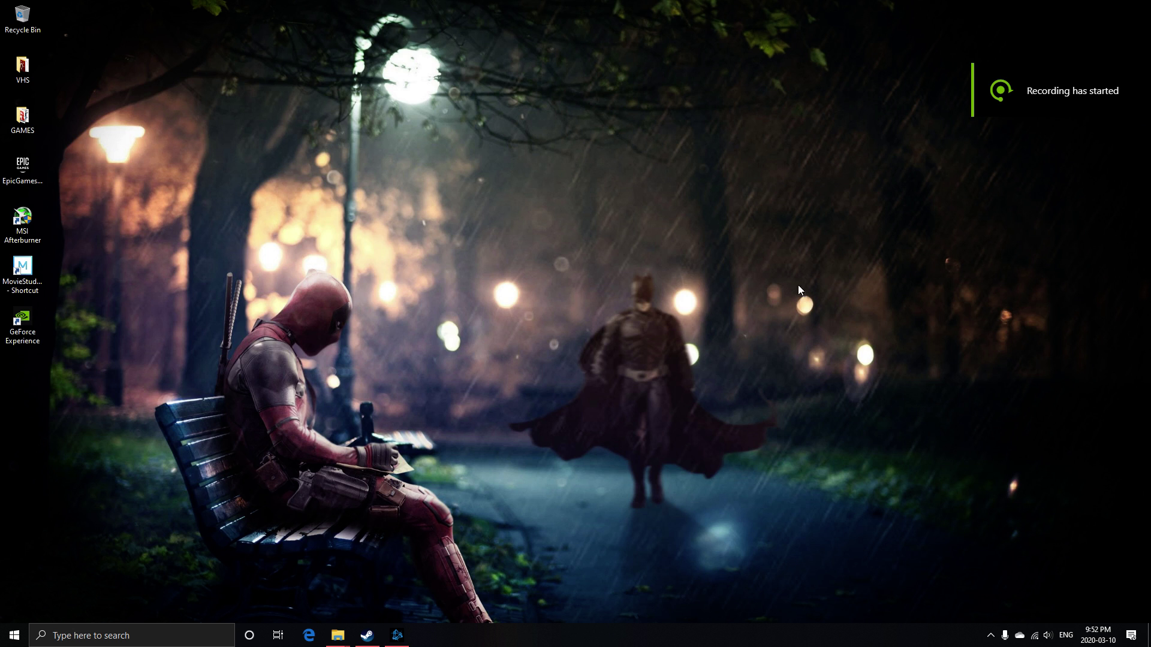
Launch NVIDIA Control Panel from the desktop menu and compare the 22MX1Q and LG monitor resolution settings
right_click(639, 213)
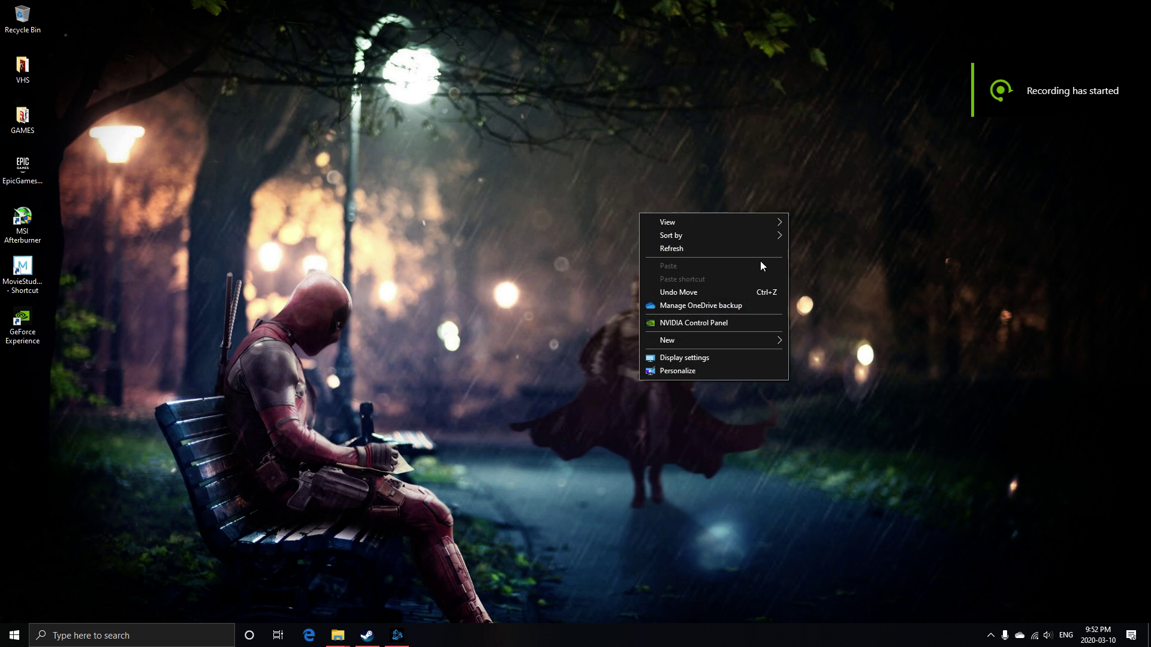
left_click(698, 323)
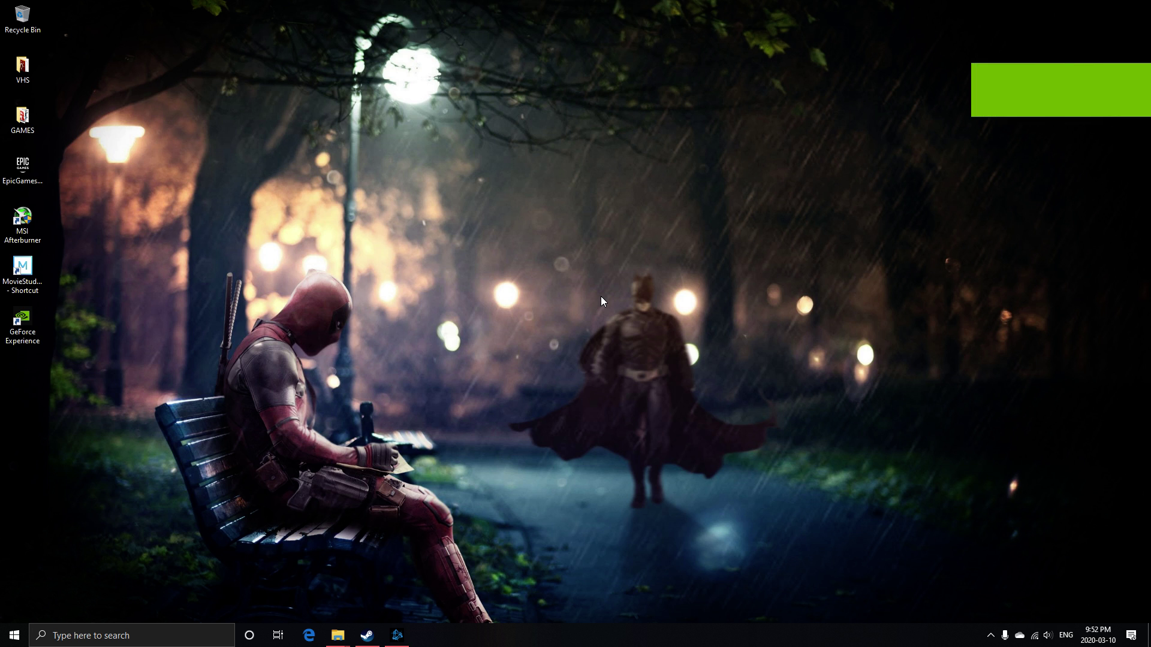
scroll(531, 449, "down", 2)
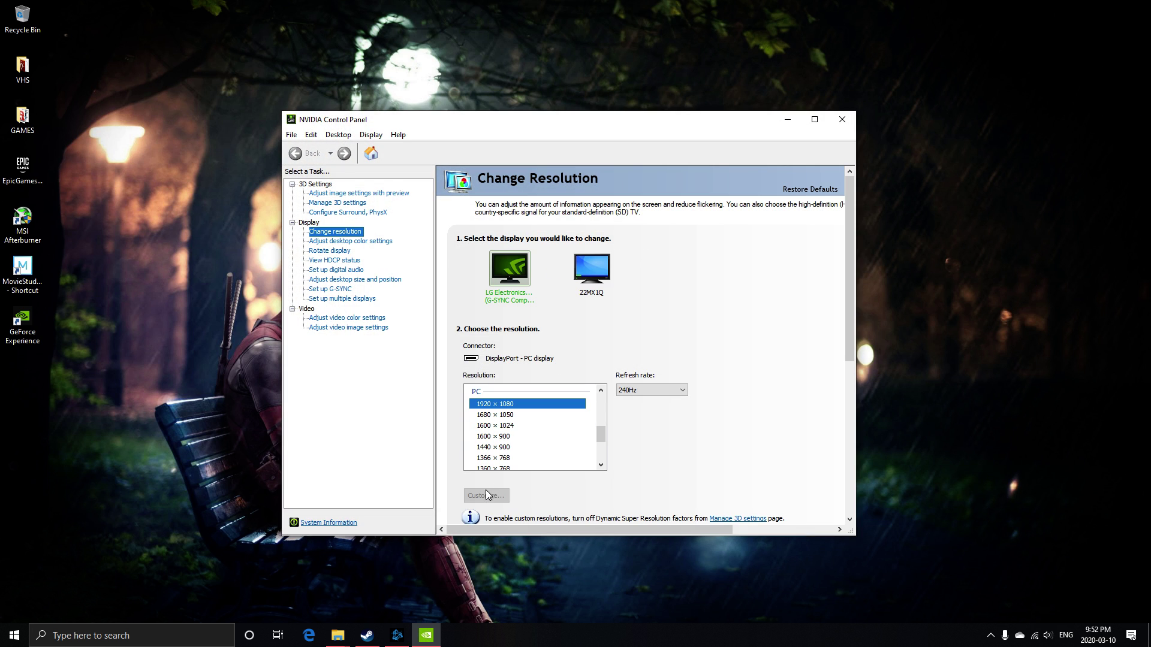
scroll(663, 478, "down", 1)
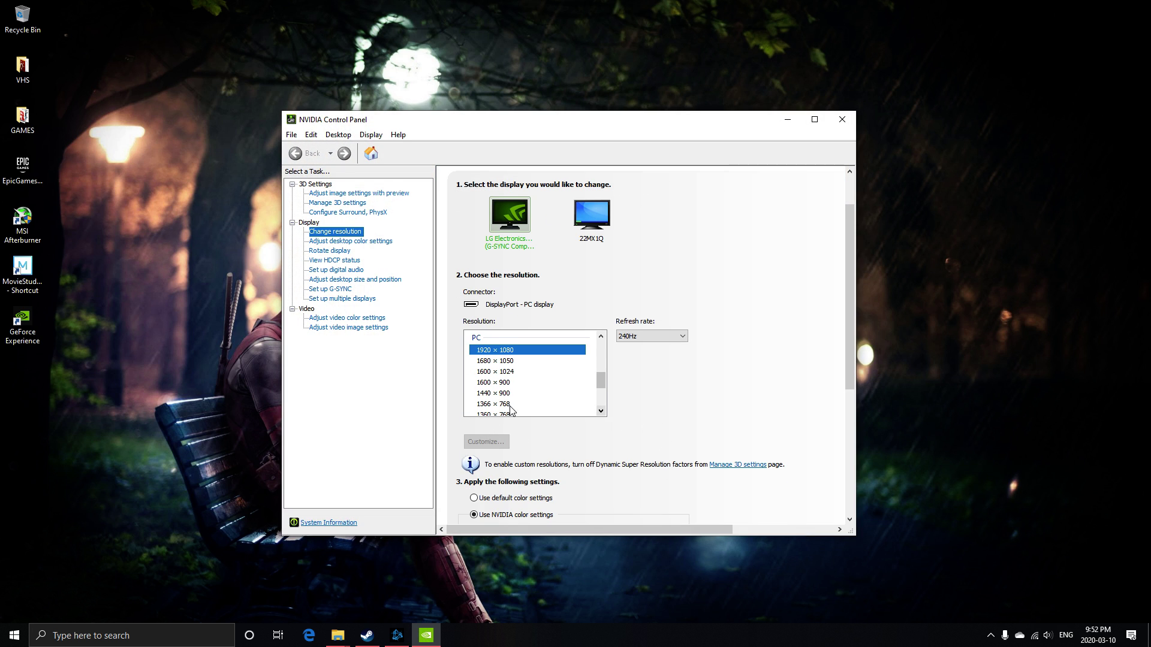
left_click(600, 227)
left_click(522, 225)
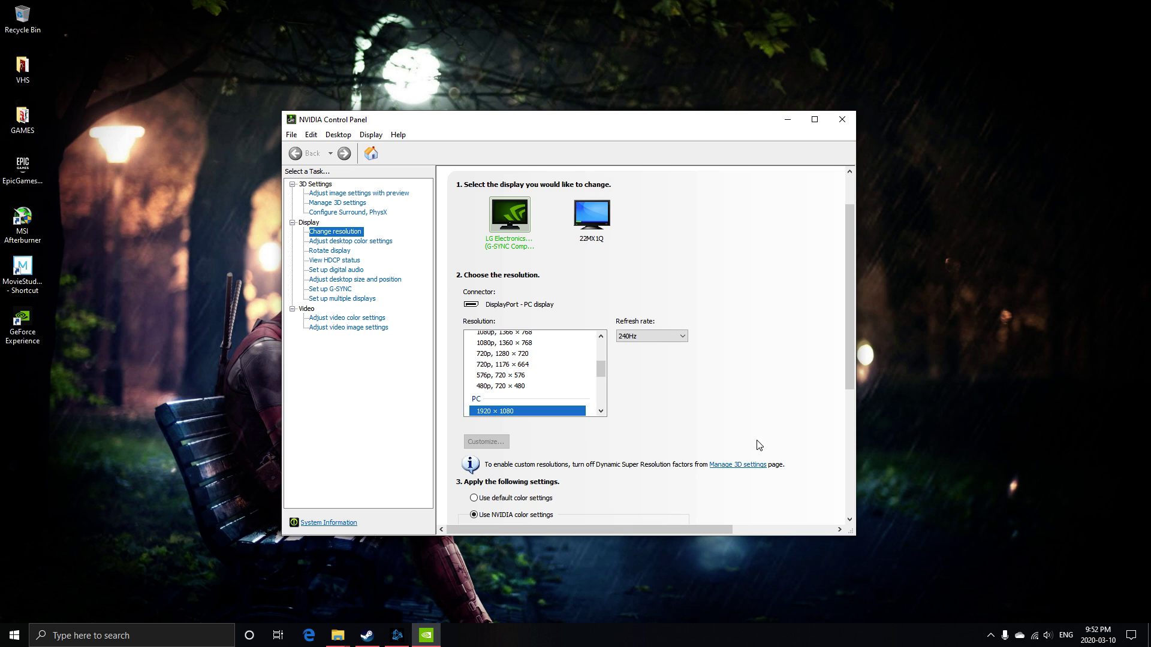
In Manage 3D settings, inspect the DSR - Factors and DSR - Smoothness options without changing them
left_click(325, 205)
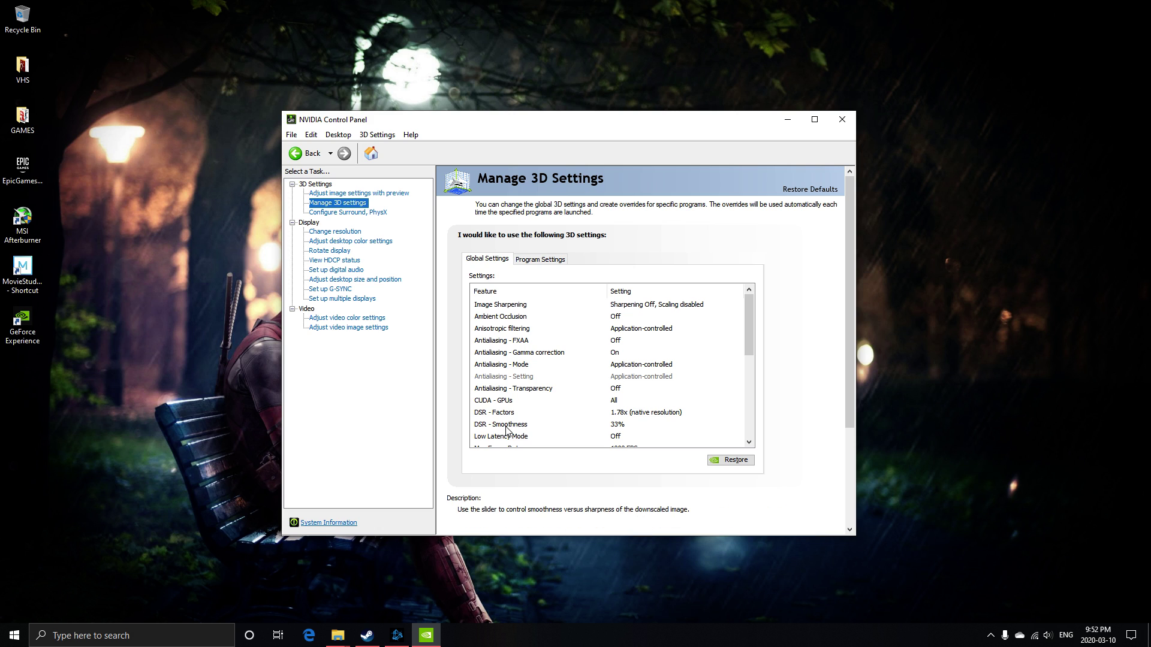
mouse_move(495, 412)
left_click(629, 416)
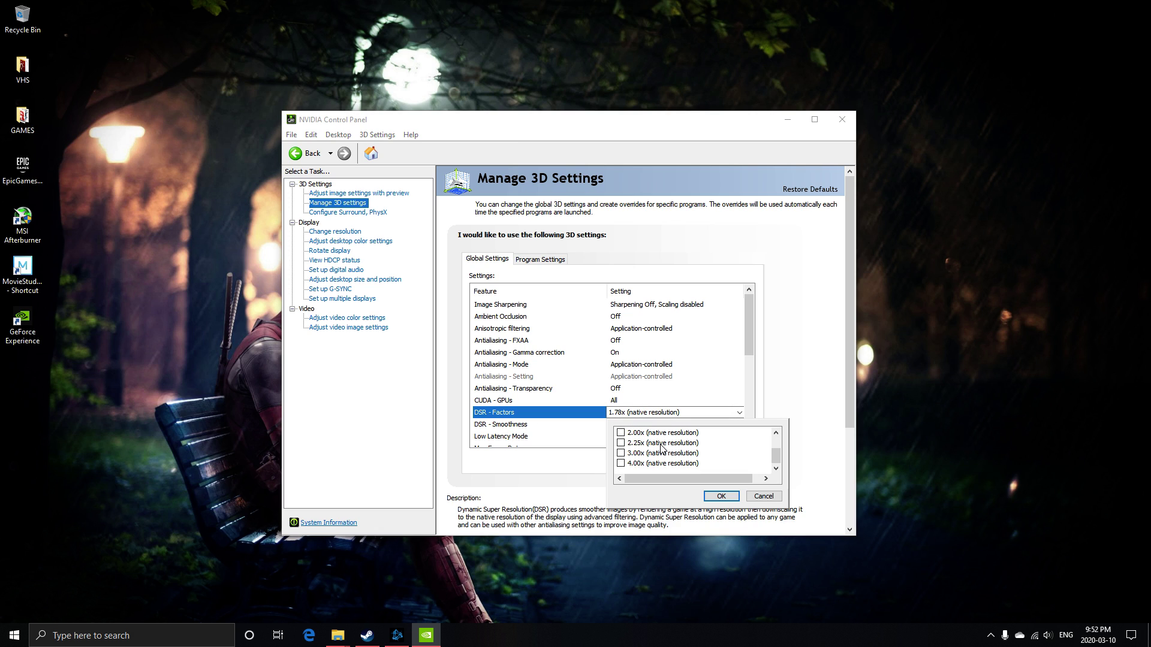
left_click(617, 414)
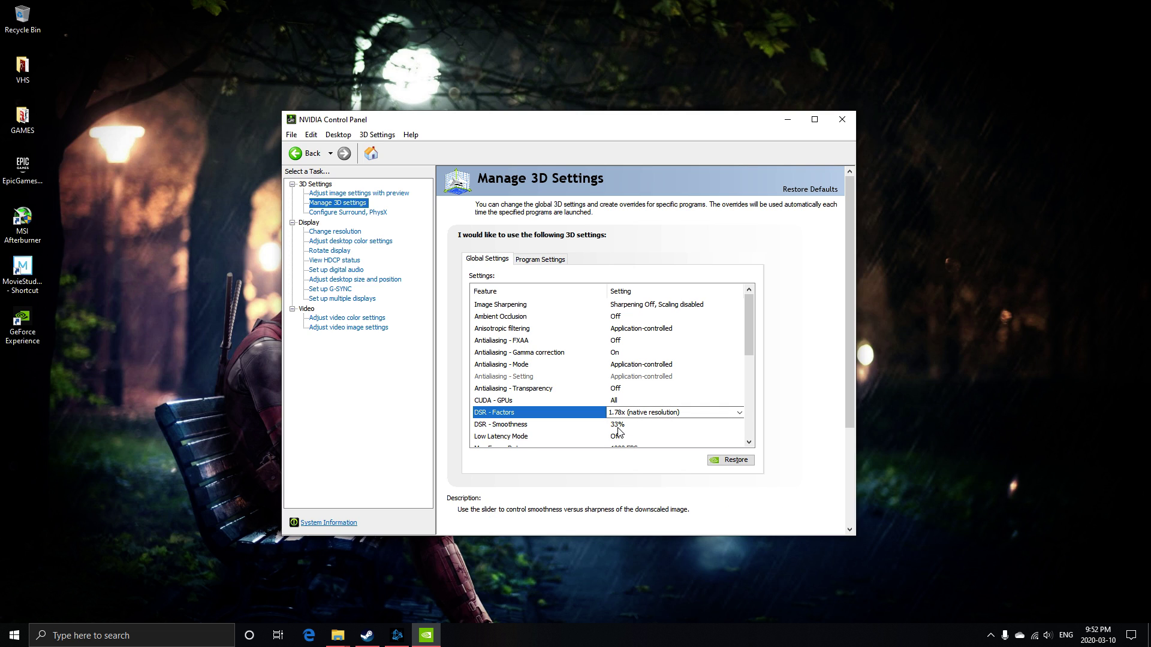
left_click(528, 428)
left_click(633, 430)
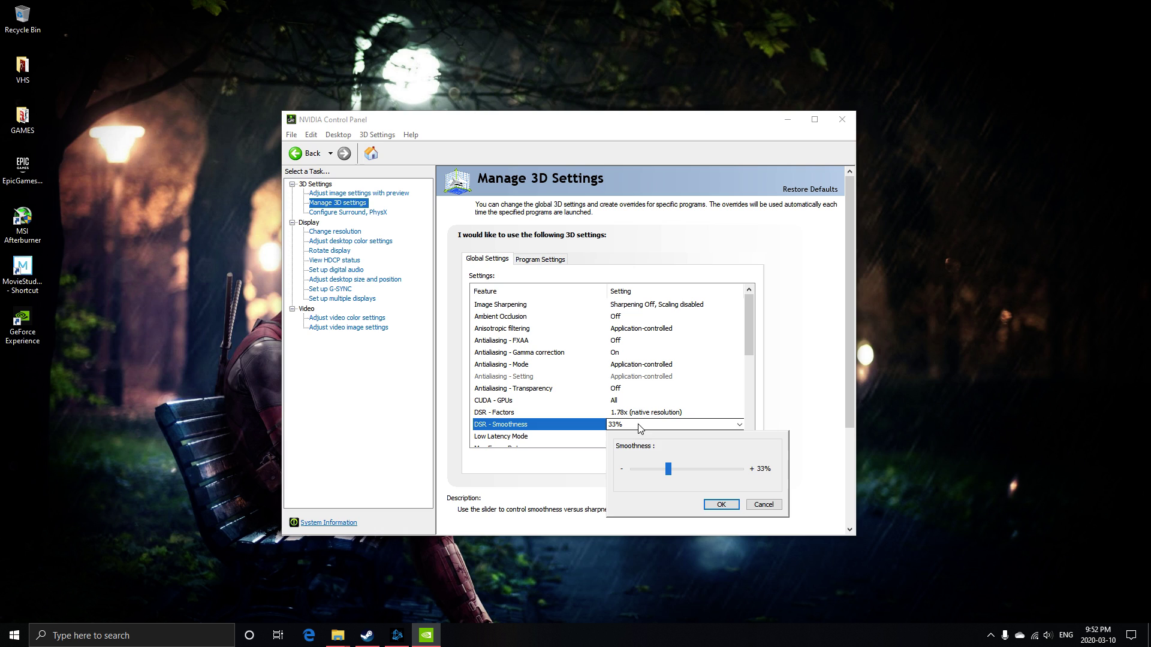
left_click(640, 426)
Untick all DSR factors, including 1.78x, apply the change and return to Change resolution
left_click(639, 414)
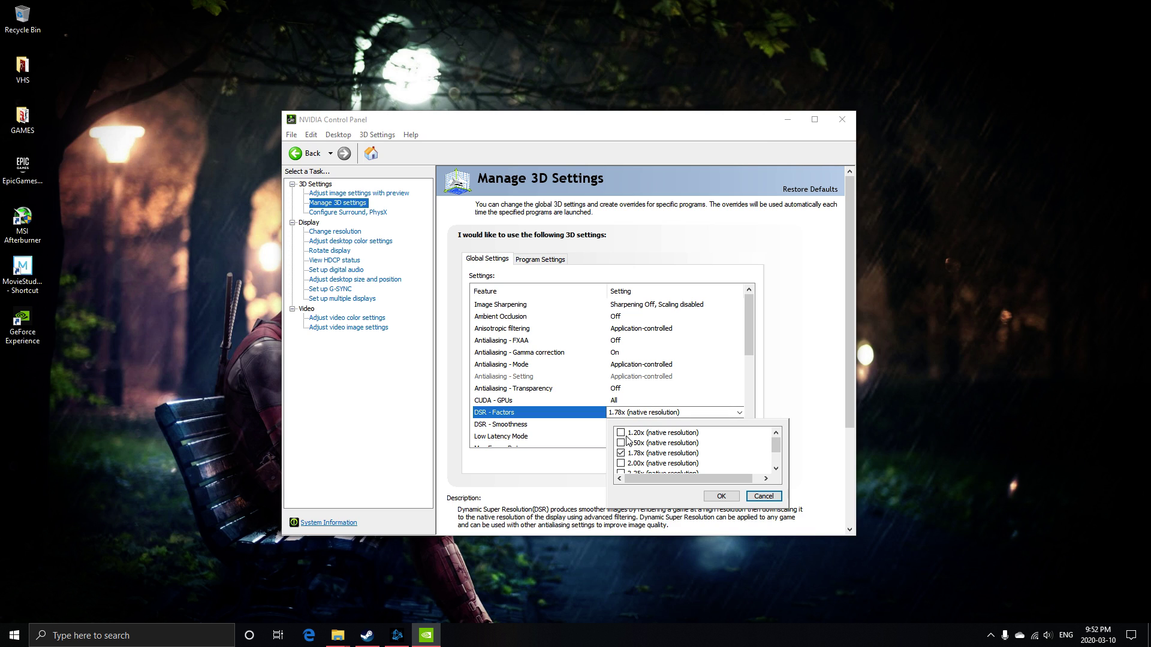
left_click(622, 434)
left_click(621, 453)
left_click(721, 496)
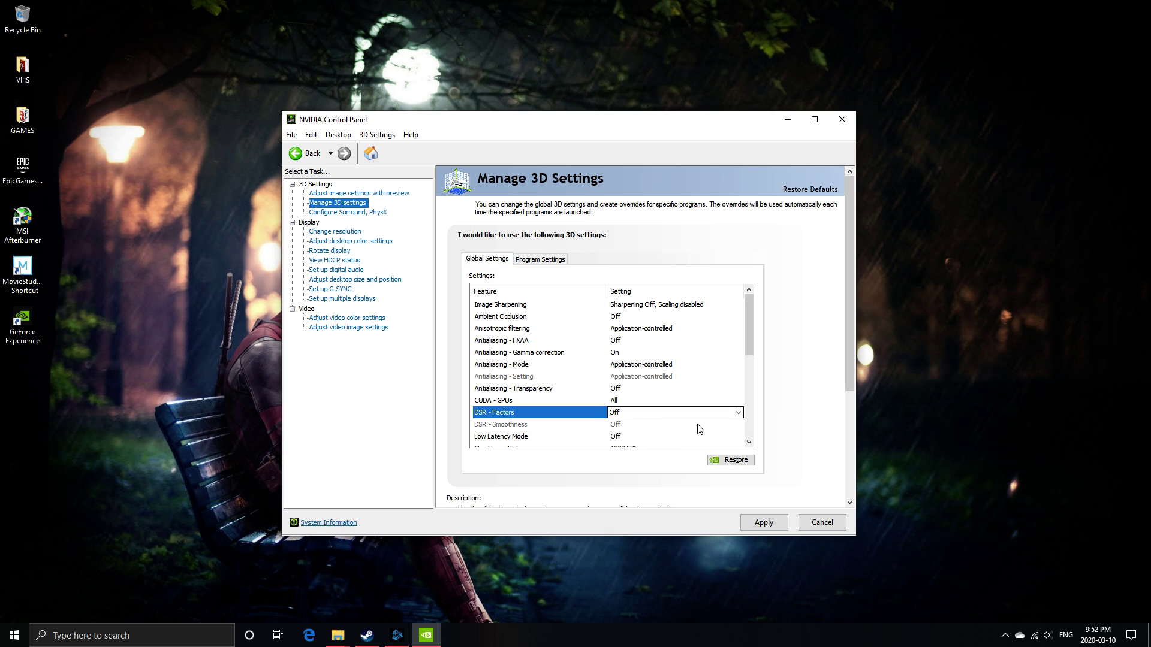
left_click(769, 525)
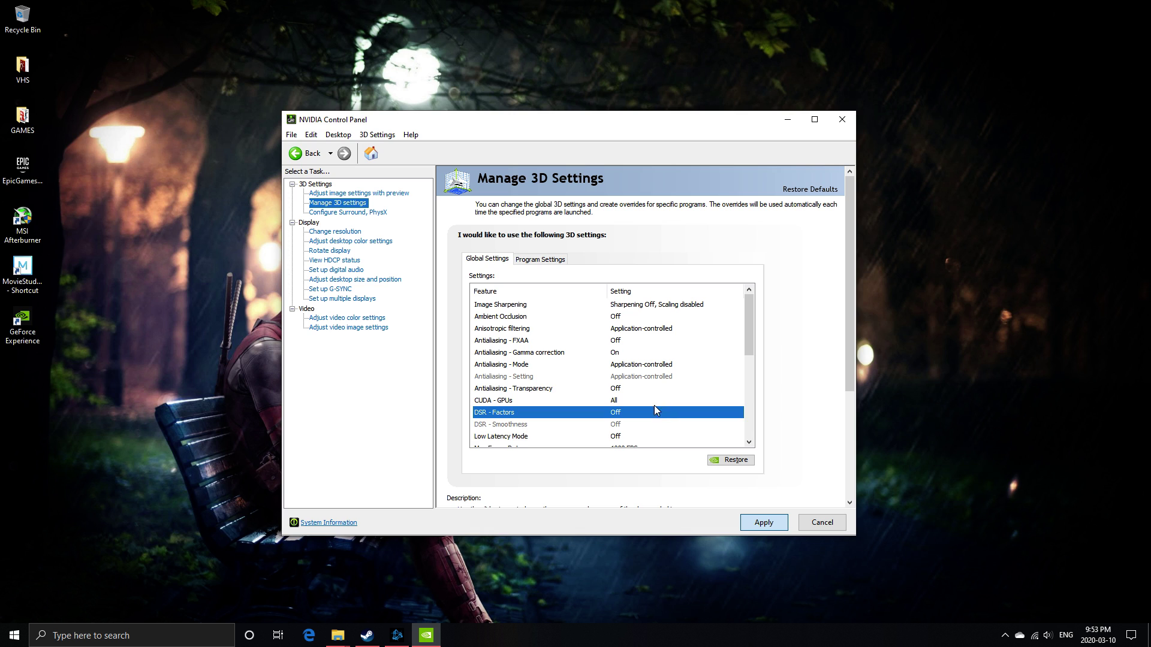
left_click(333, 232)
scroll(494, 487, "down", 1)
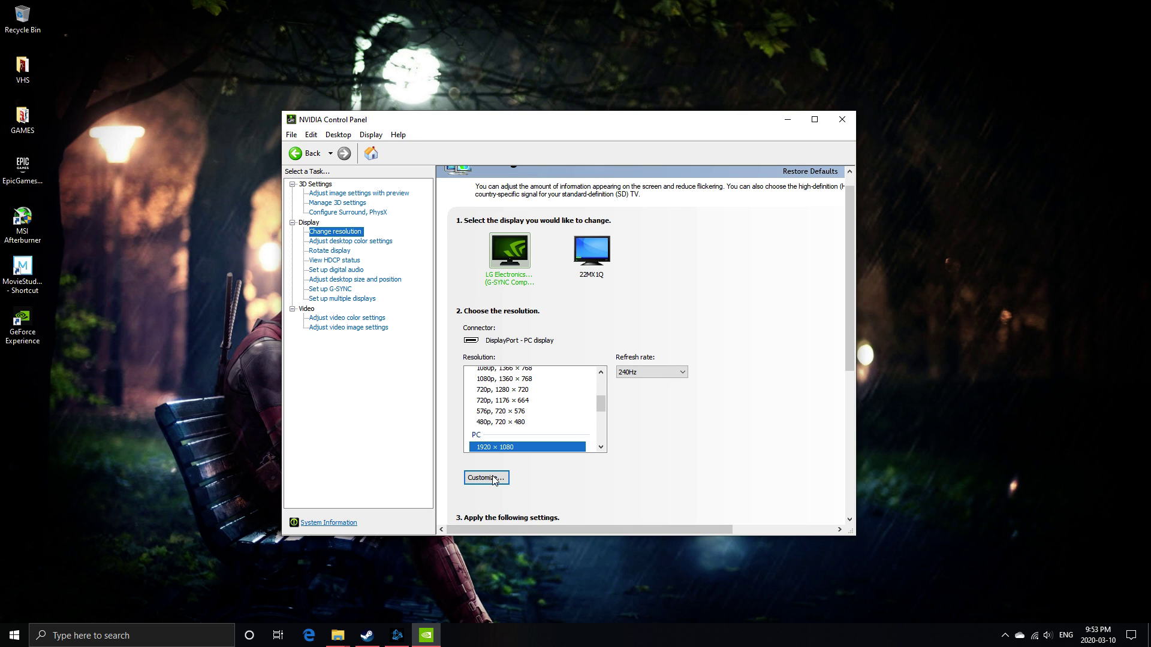
For the 22MX1Q, create a custom 1920×1080 resolution at 81 Hz, test it and save it
left_click(597, 254)
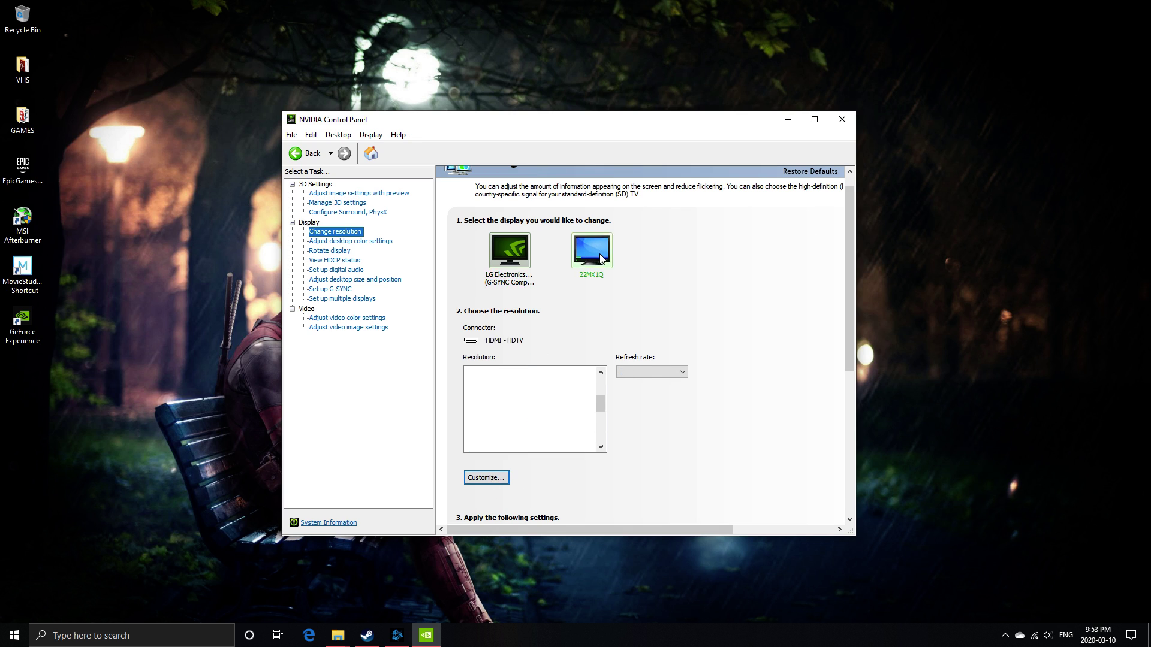
left_click(490, 478)
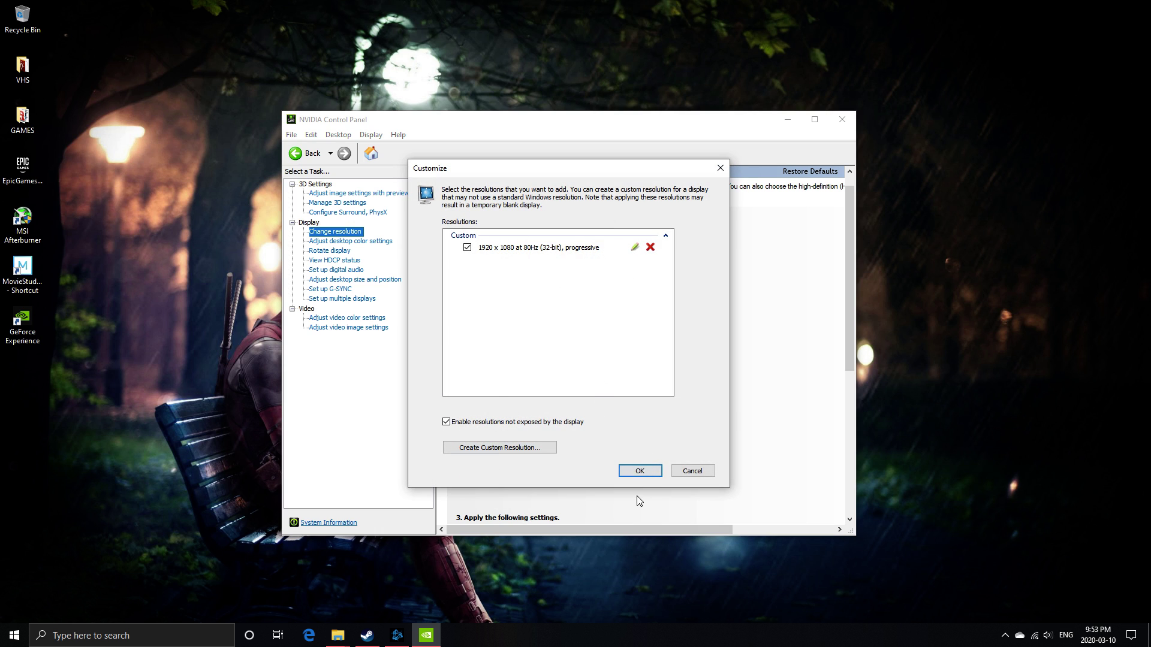
left_click(508, 448)
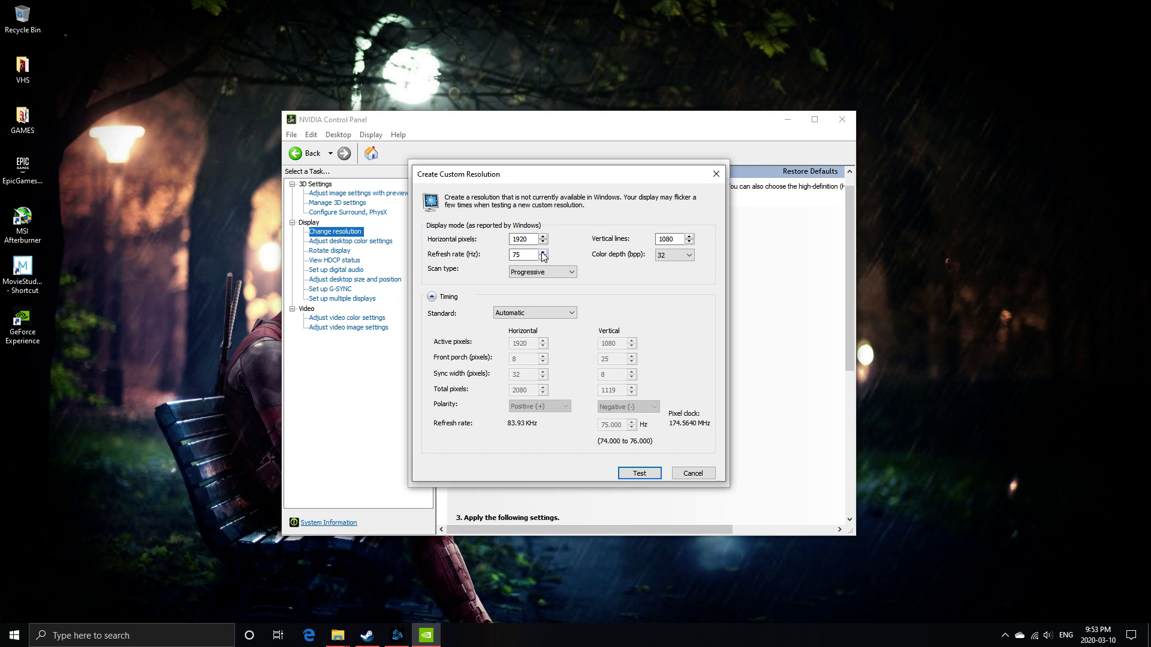
left_click(542, 257)
left_click(662, 478)
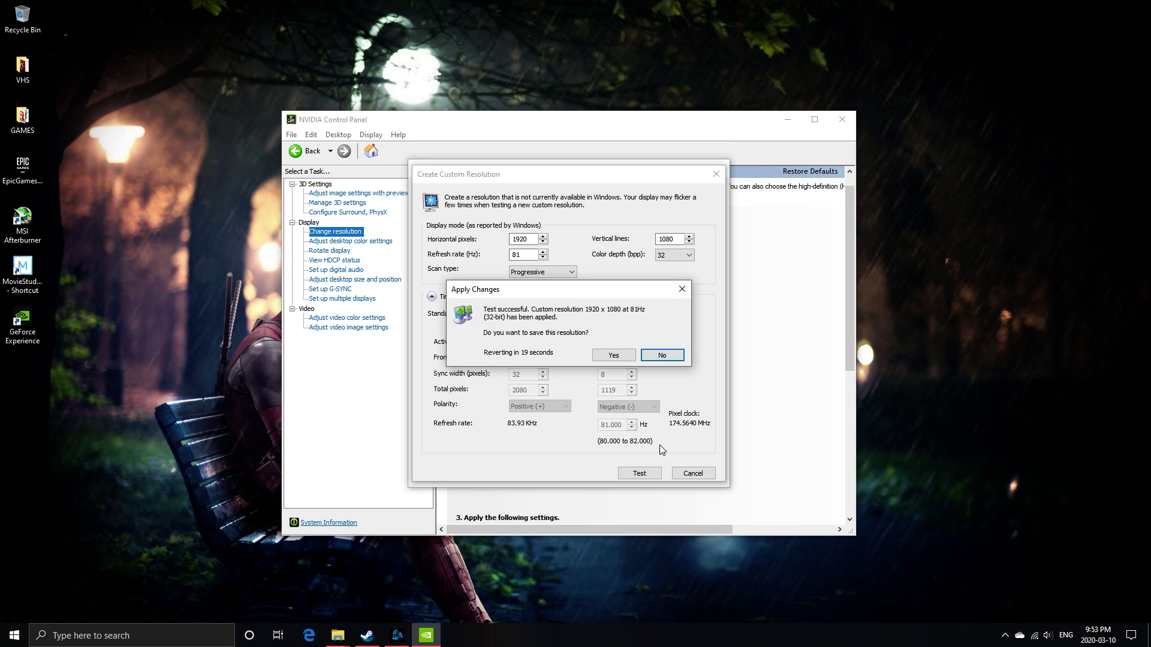
left_click(626, 360)
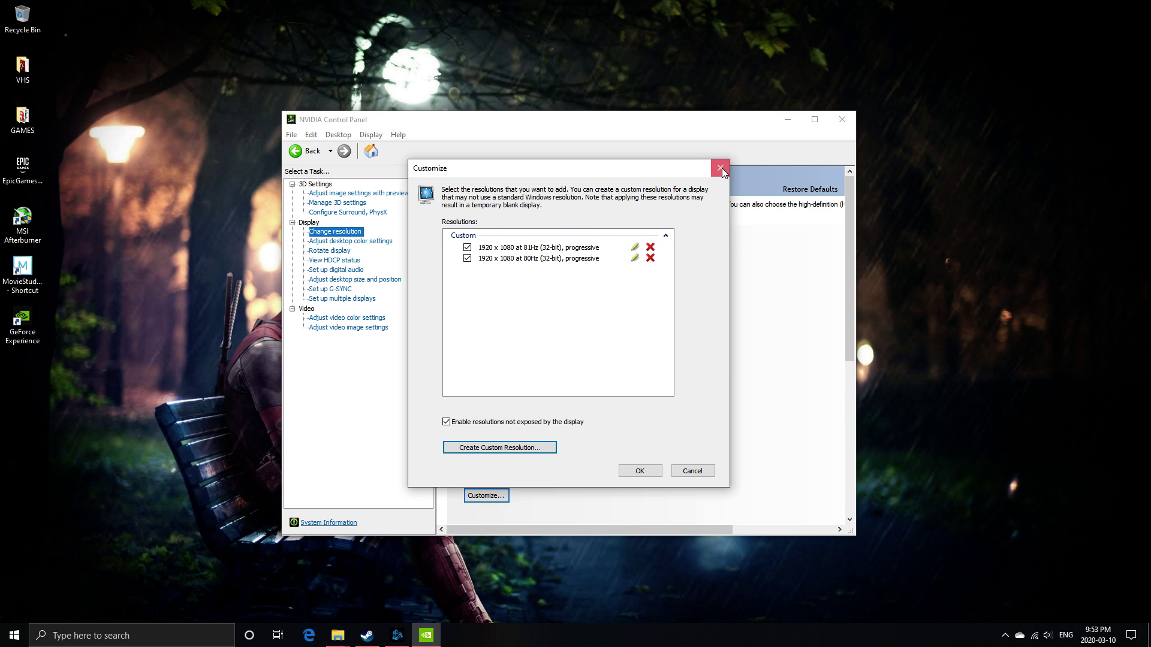
left_click(722, 170)
Close NVIDIA Control Panel and go to Windows Advanced display settings for the 22MX1Q, showing 74 Hz
left_click(836, 124)
right_click(530, 243)
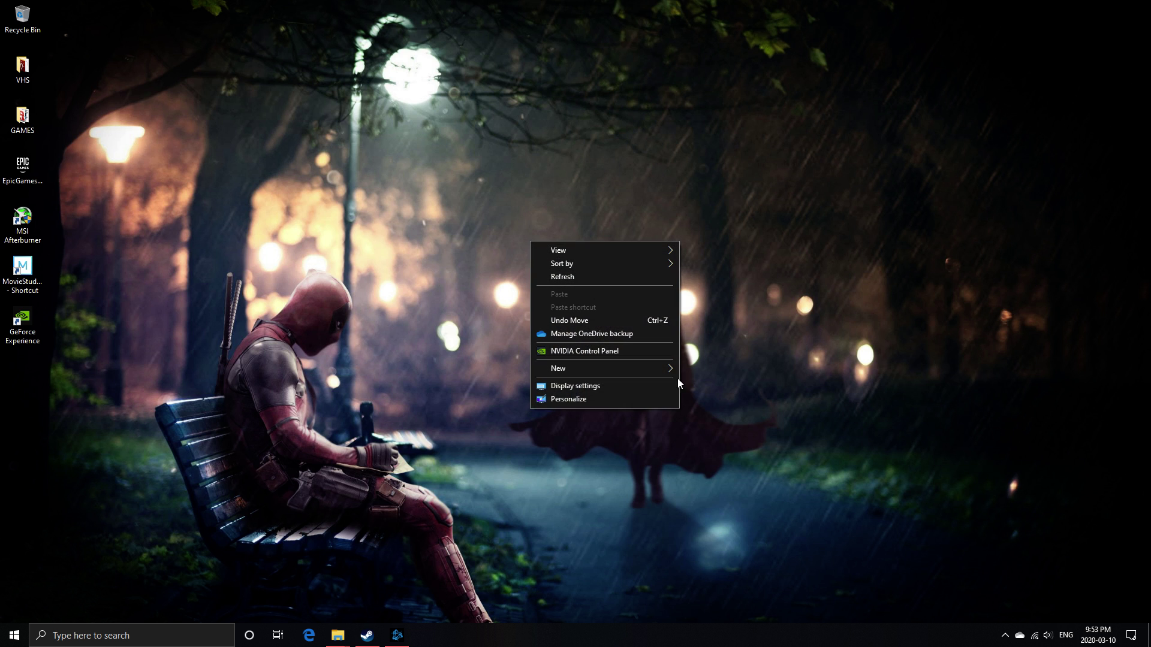
left_click(575, 385)
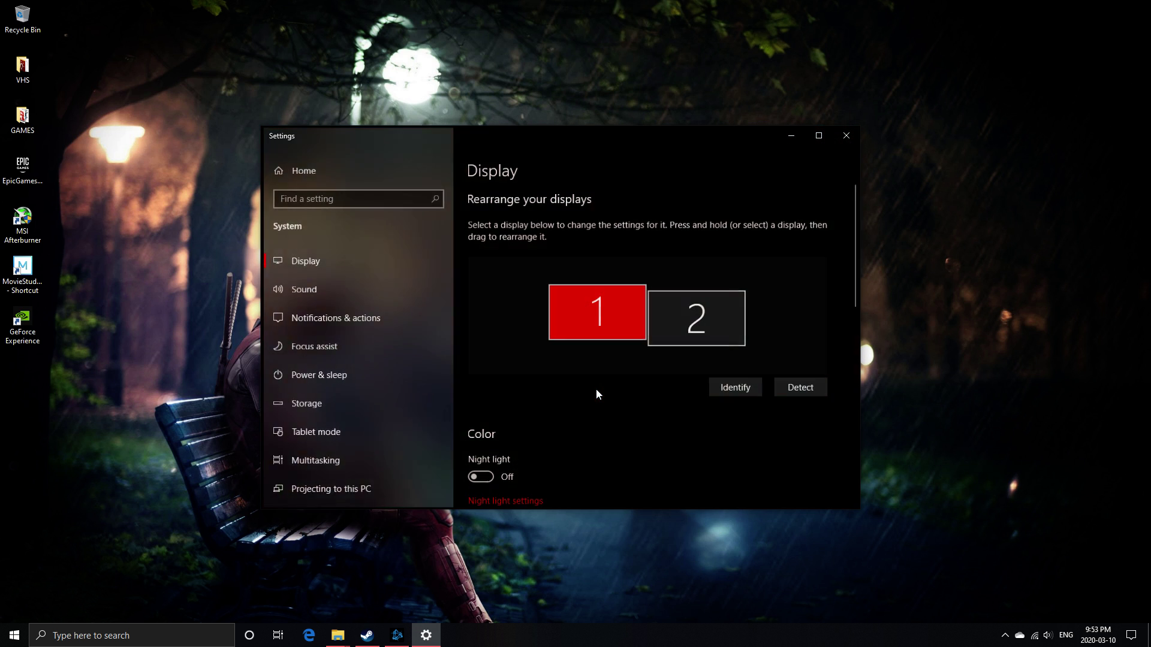
scroll(596, 418, "down", 5)
scroll(540, 412, "down", 5)
scroll(483, 396, "up", 5)
scroll(507, 385, "down", 5)
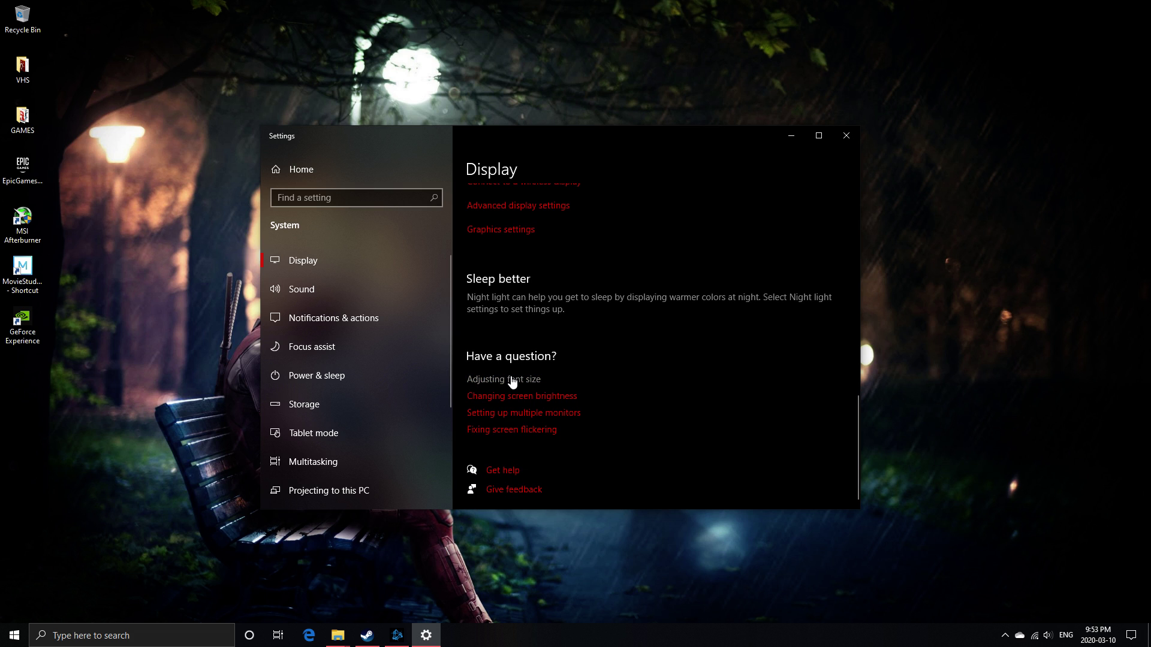
scroll(513, 360, "up", 1)
left_click(521, 261)
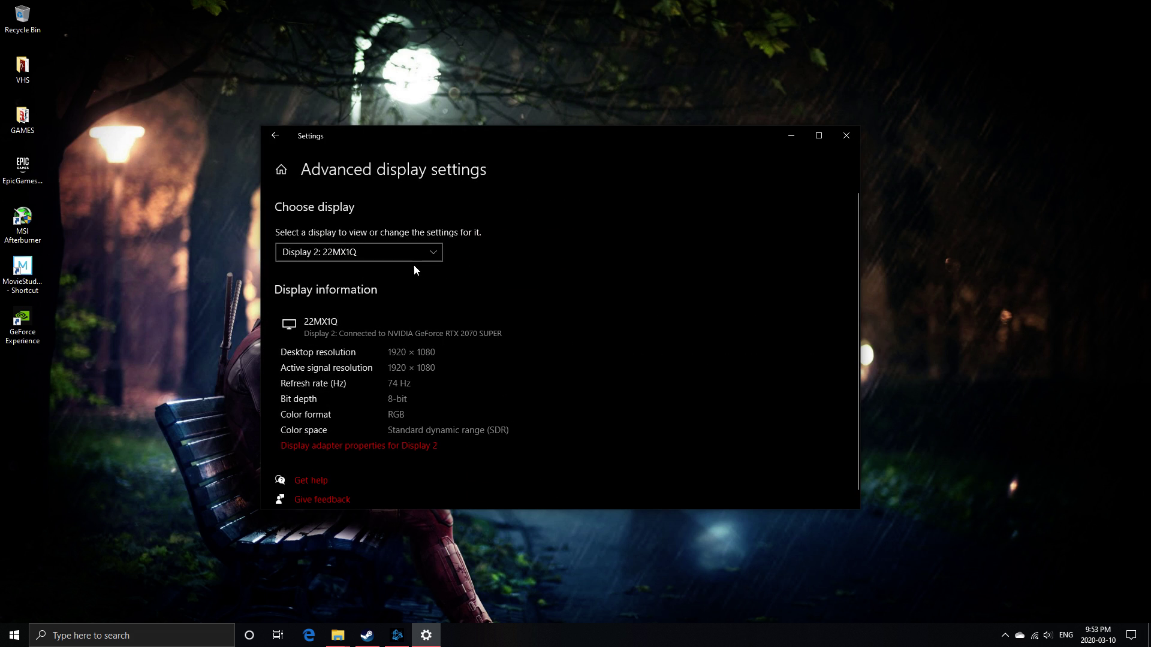
In Display 2's adapter properties, apply and keep the 1920 by 1080, 81 Hertz mode
left_click(364, 446)
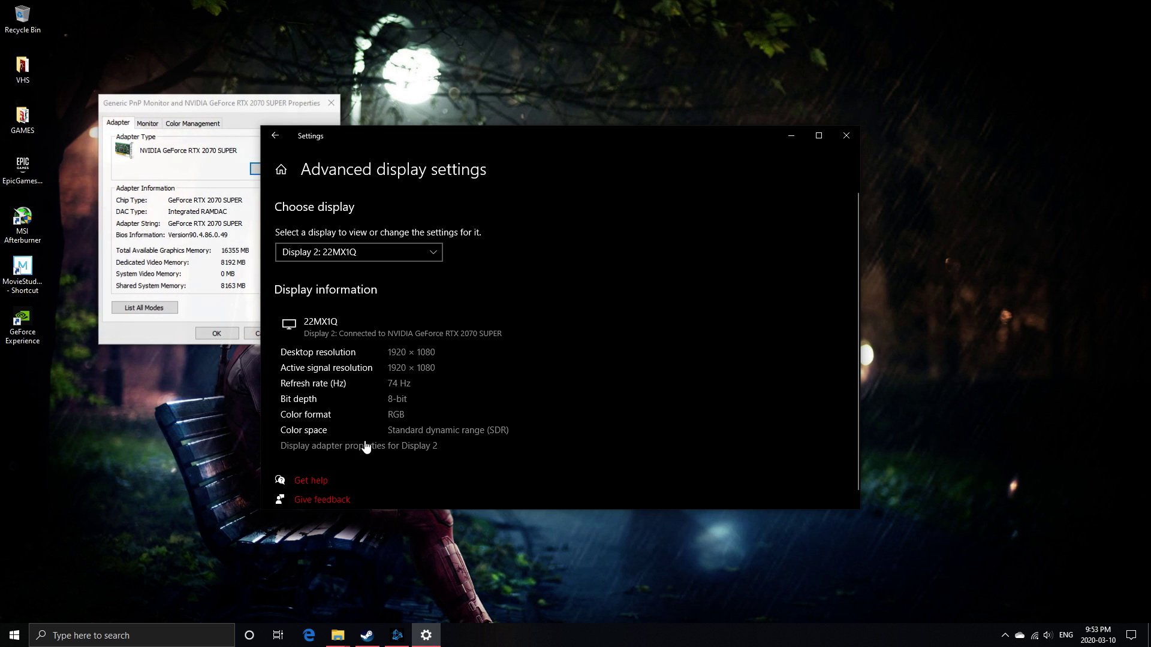
left_click(164, 310)
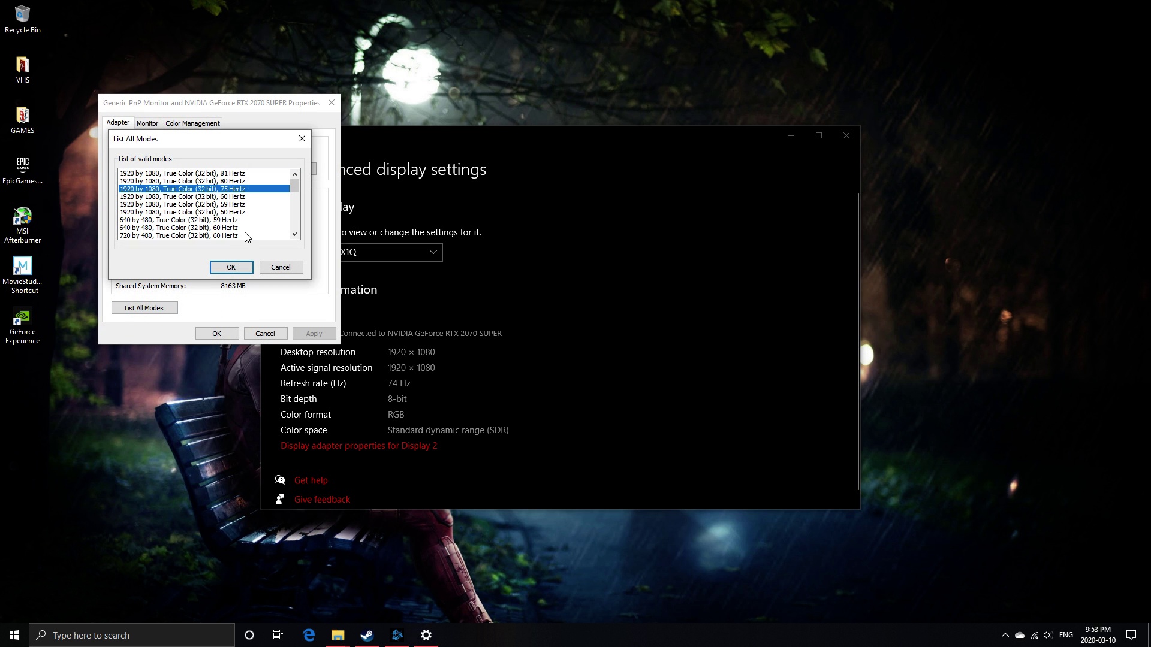
left_click(238, 173)
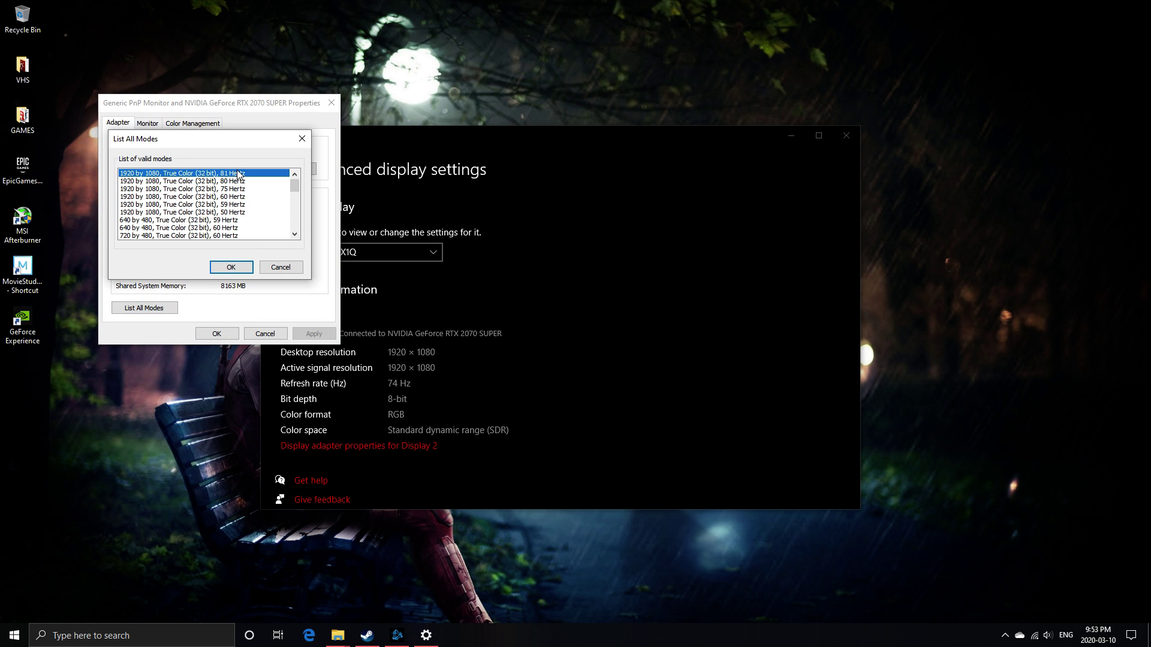
left_click(232, 266)
left_click(307, 335)
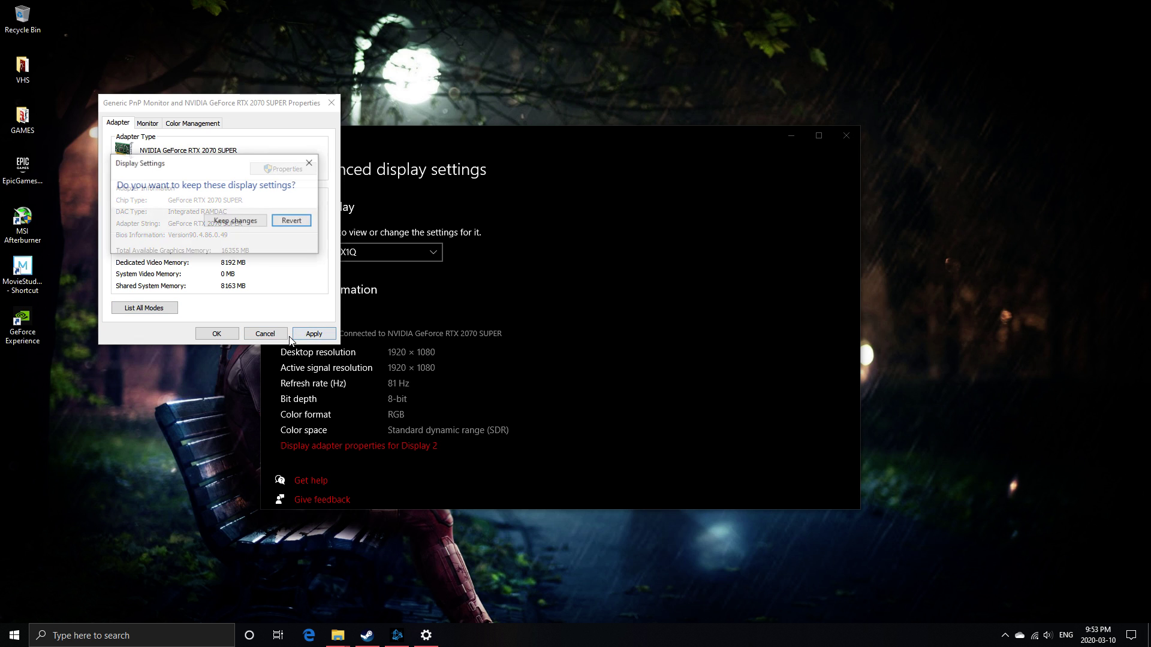
left_click(236, 222)
left_click(216, 334)
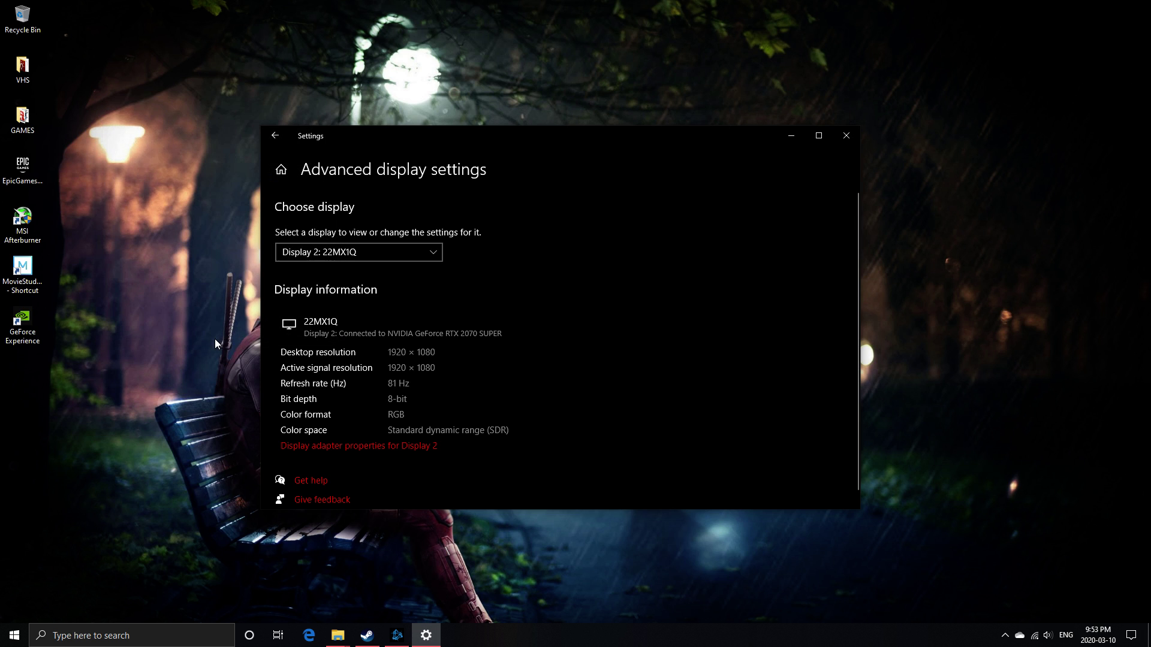
left_click_drag(674, 157, 766, 160)
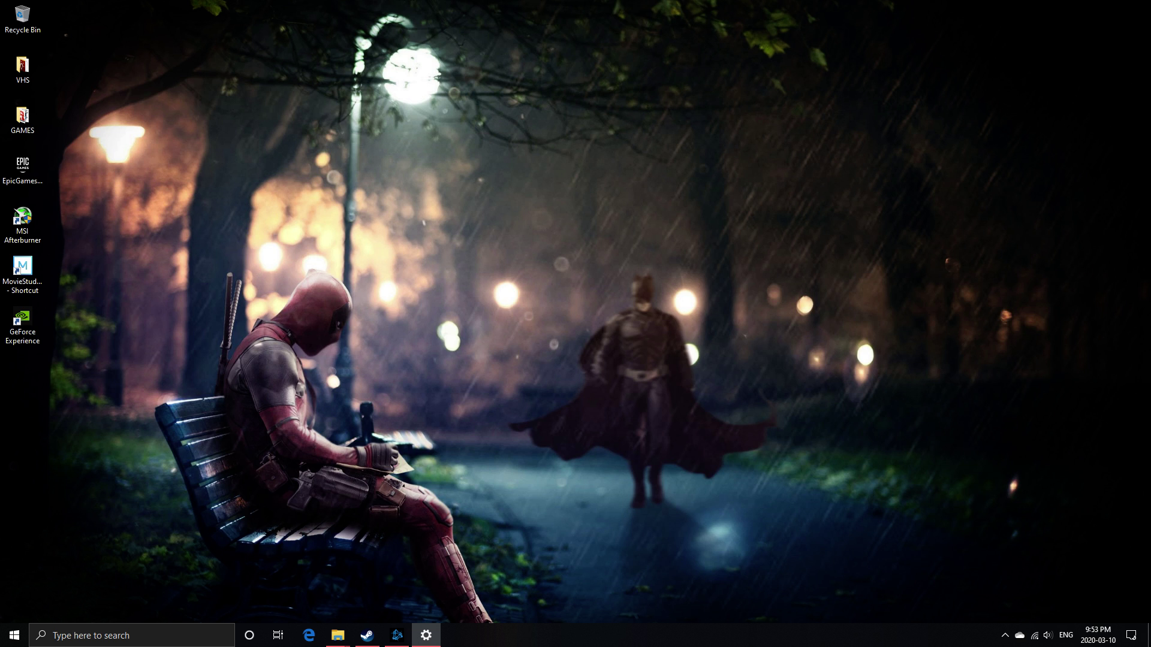
left_click_drag(571, 114, 668, 121)
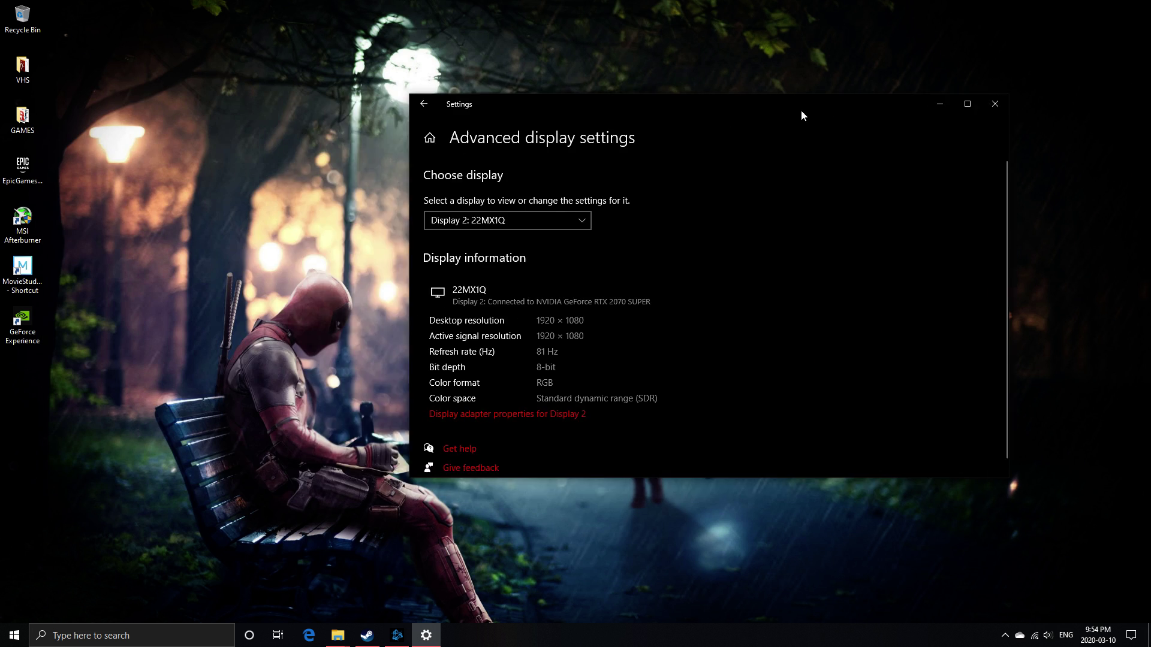